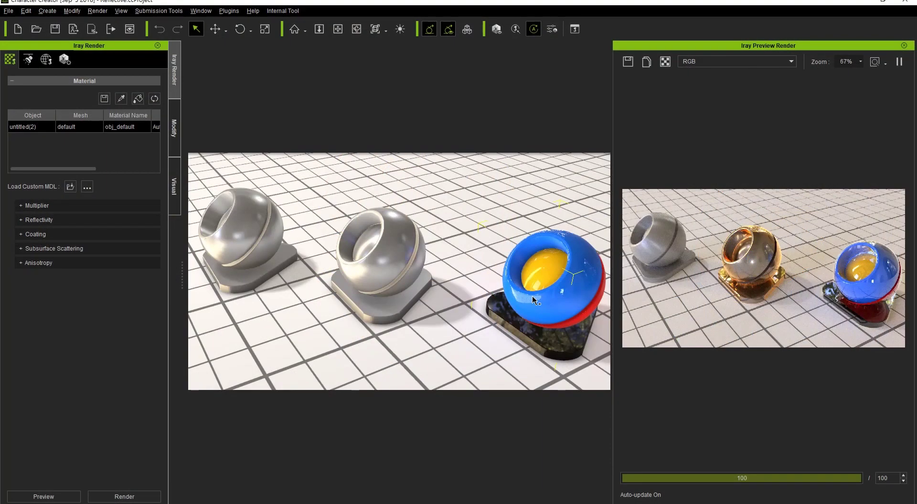
- Examine the Reflectivity, Coating and Anisotropy settings of the three sample shader balls
left_click(53, 223)
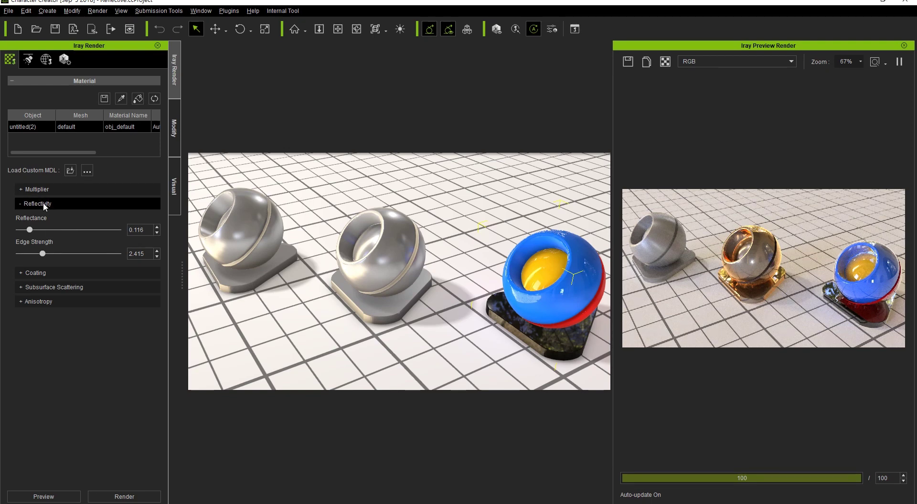
left_click(44, 205)
left_click(73, 220)
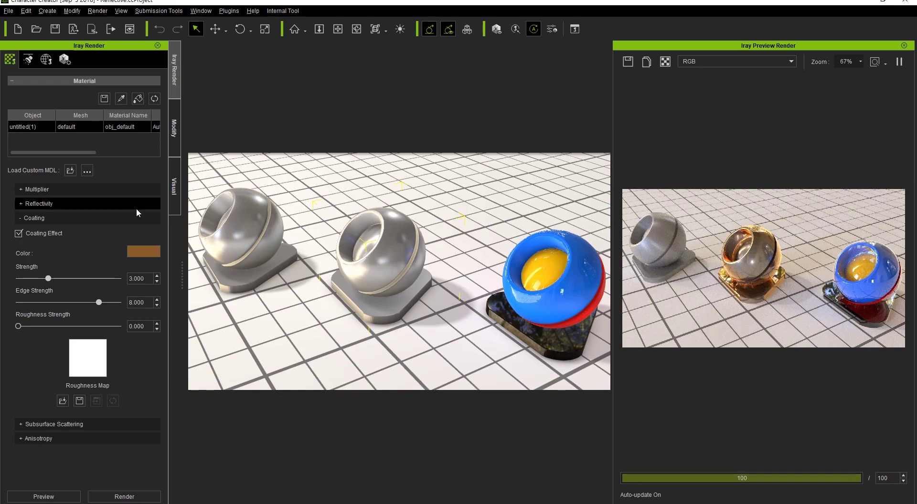
left_click(235, 221)
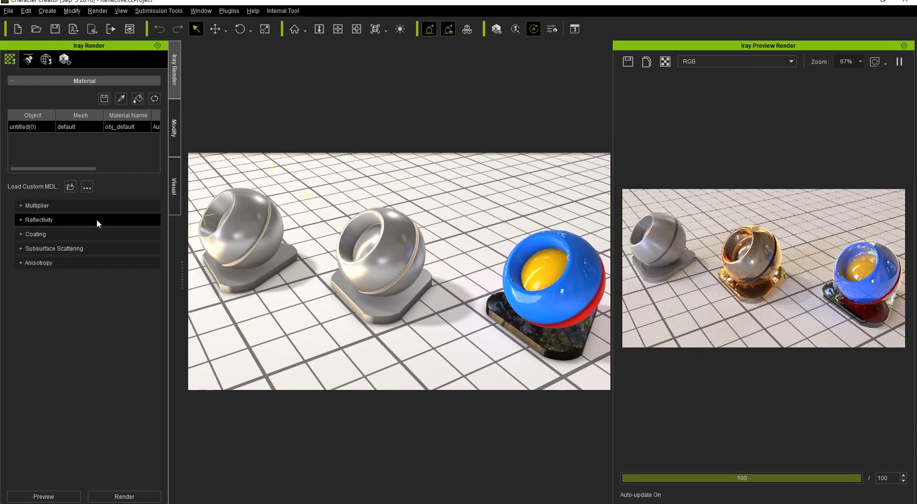
left_click(42, 263)
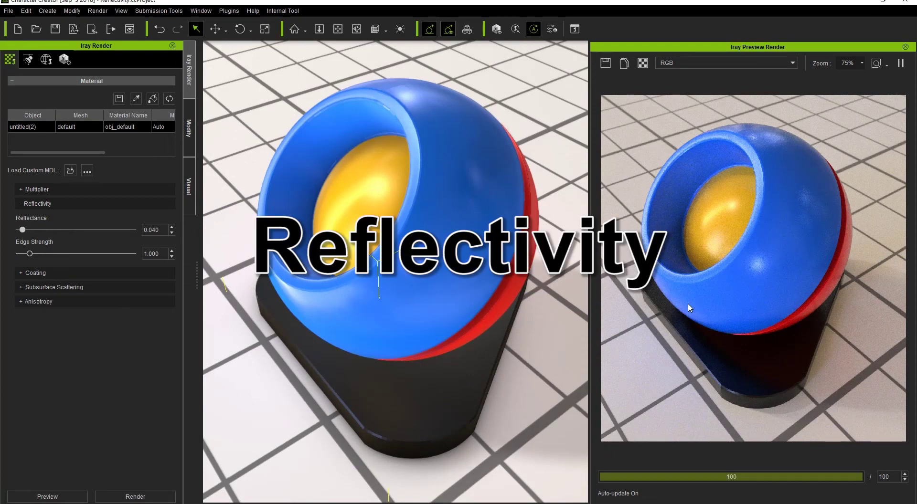
- Check the blue ball's Metallic and Roughness textures and set its Iray Reflectance to 0.5
left_click(193, 120)
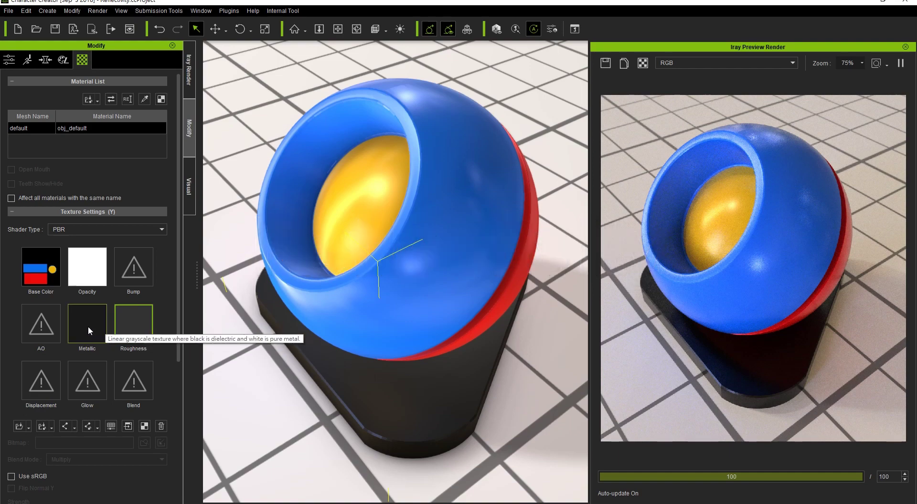
left_click(188, 93)
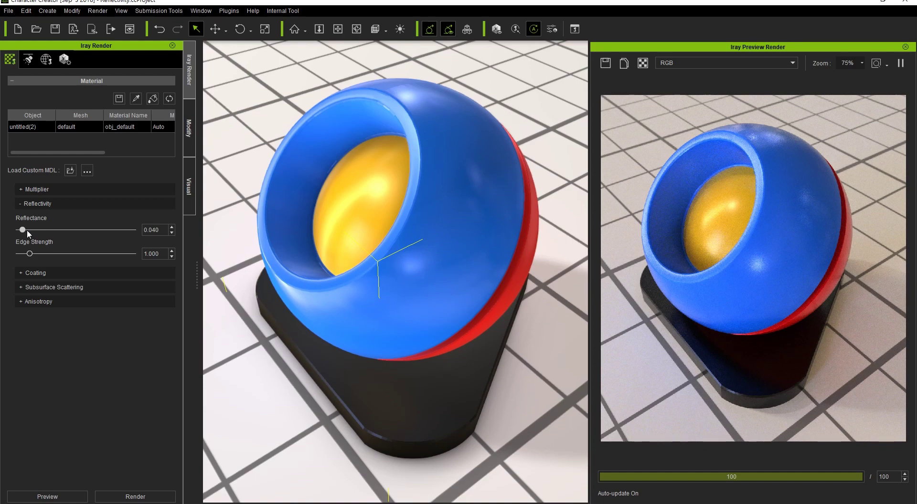
key("ctrl+a")
type("0.5")
key("Return")
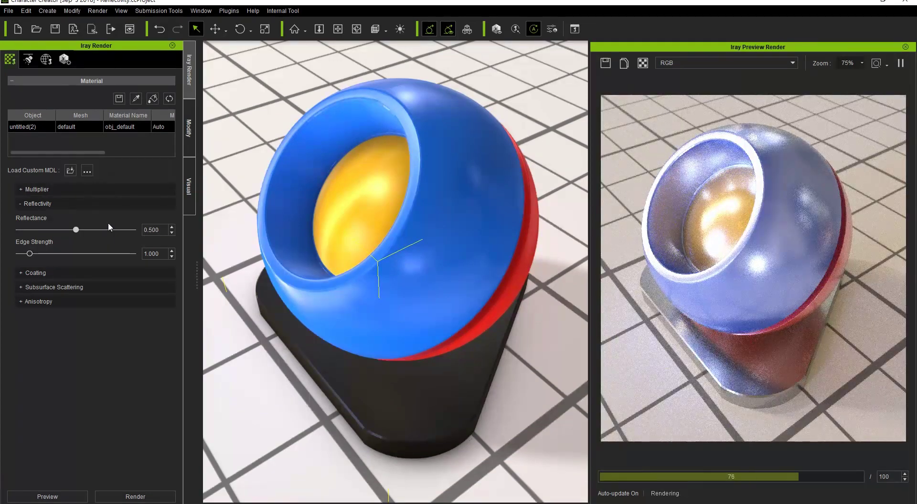
- Try a brightness of 63 on the blue ball's Metallic texture and reset it
left_click(191, 120)
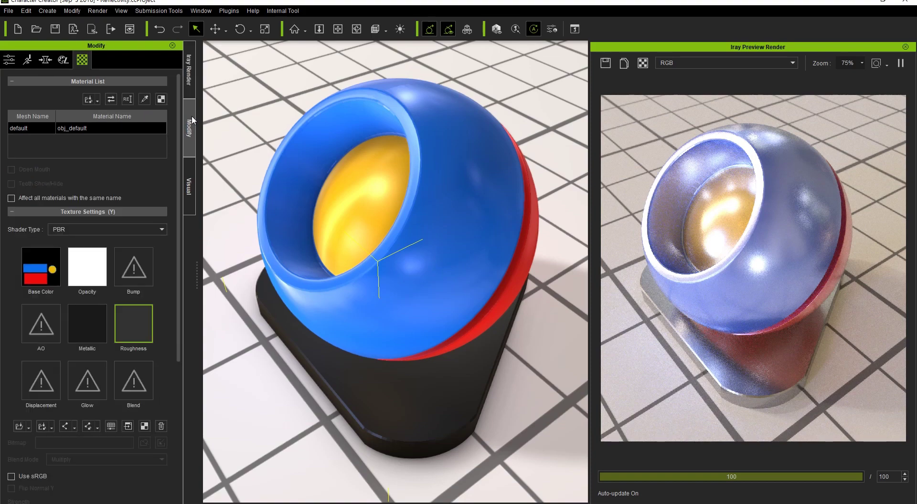
left_click(85, 332)
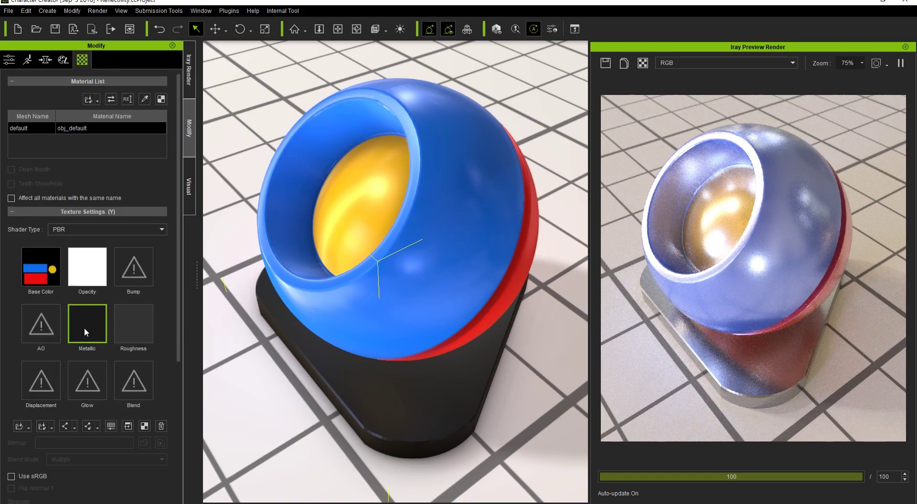
left_click(111, 425)
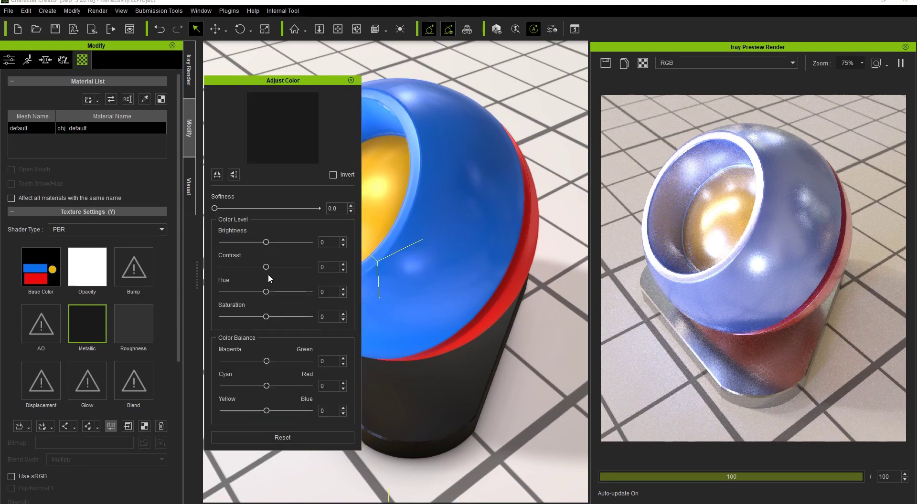
left_click_drag(264, 243, 295, 241)
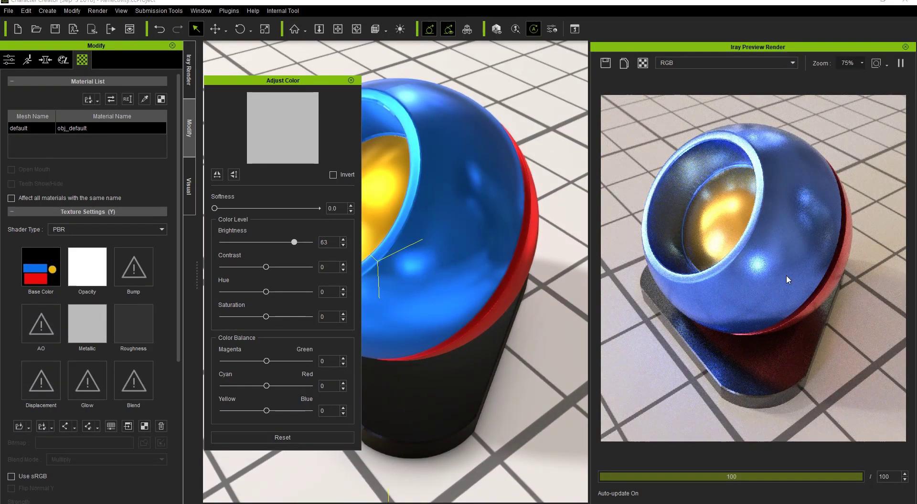
double_click(241, 231)
- Lower the Roughness texture's brightness to -23 and raise the blue ball's reflectivity Edge Strength to about 8.067
left_click(133, 327)
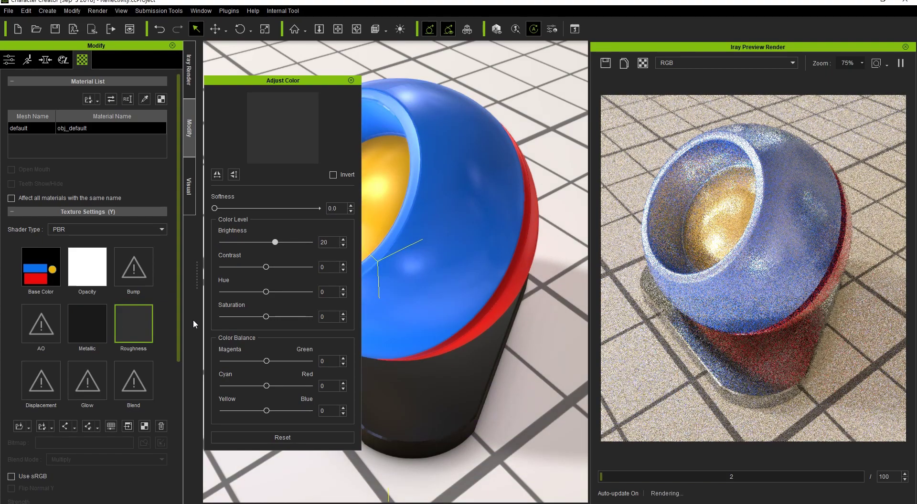
mouse_move(266, 242)
left_mouse_down()
mouse_move(276, 242)
mouse_move(257, 243)
left_mouse_up()
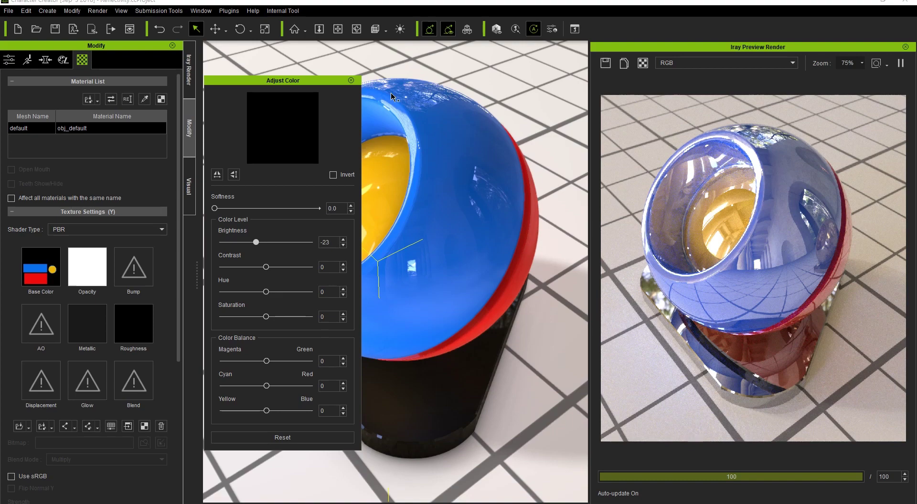
left_click(352, 82)
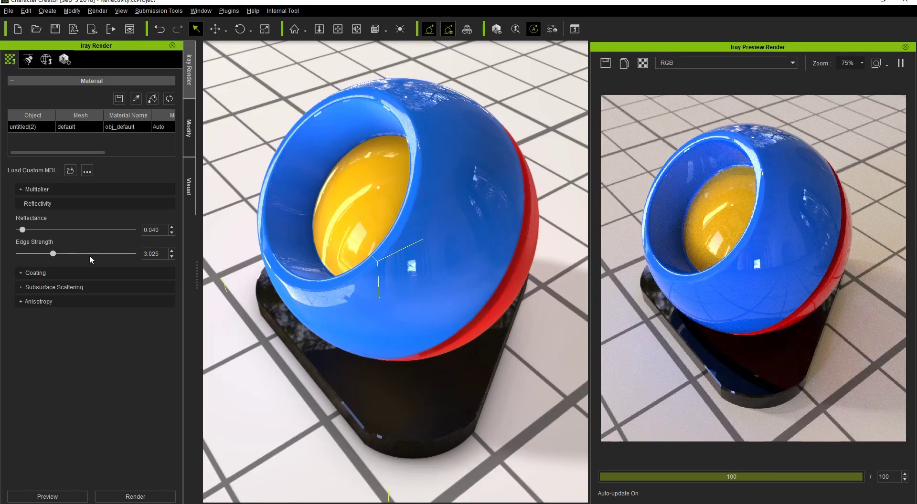
left_click_drag(90, 254, 112, 250)
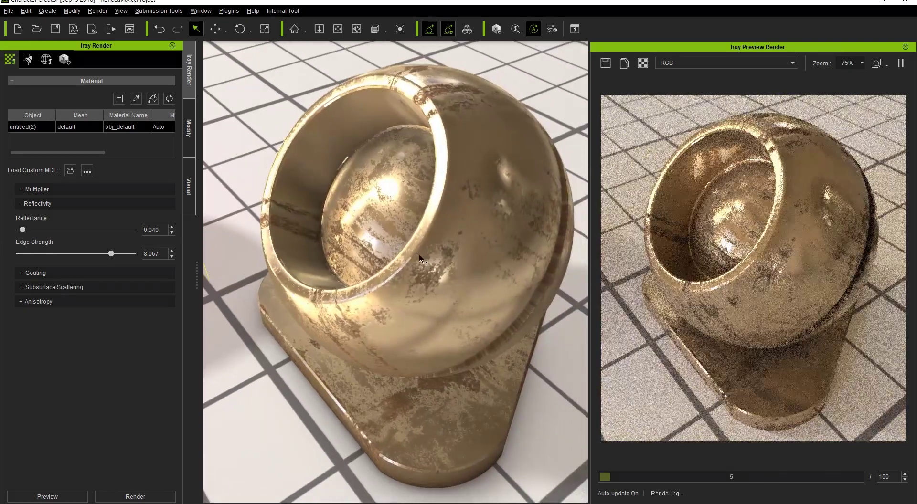
- Try a Reflectance of 0.5 on the worn bronze ball and undo it
left_click(420, 260)
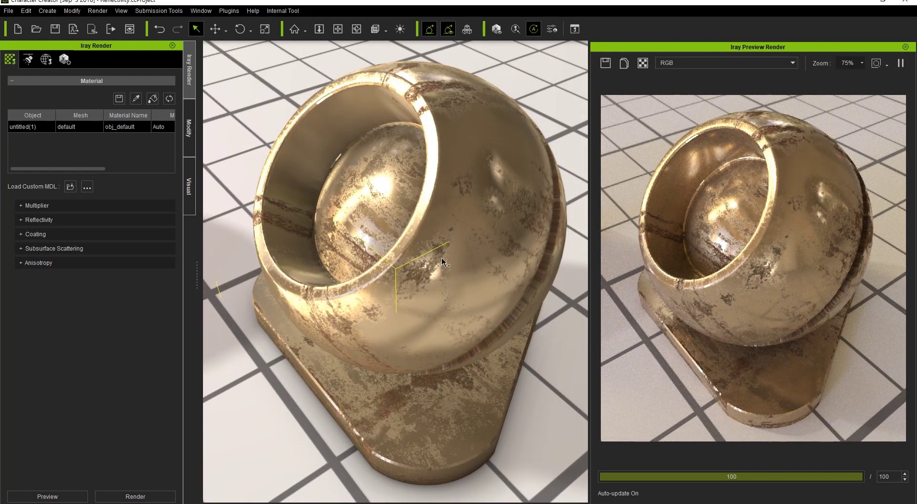
left_click(189, 128)
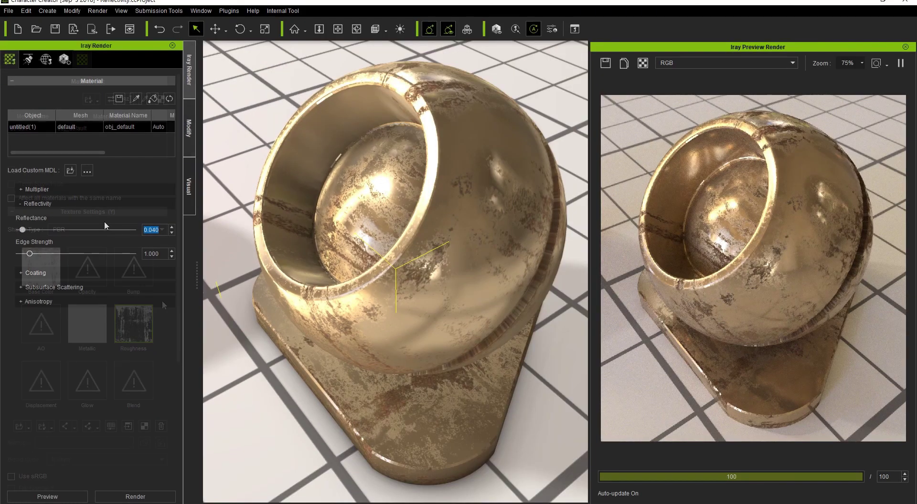
type("0.5")
key("Return")
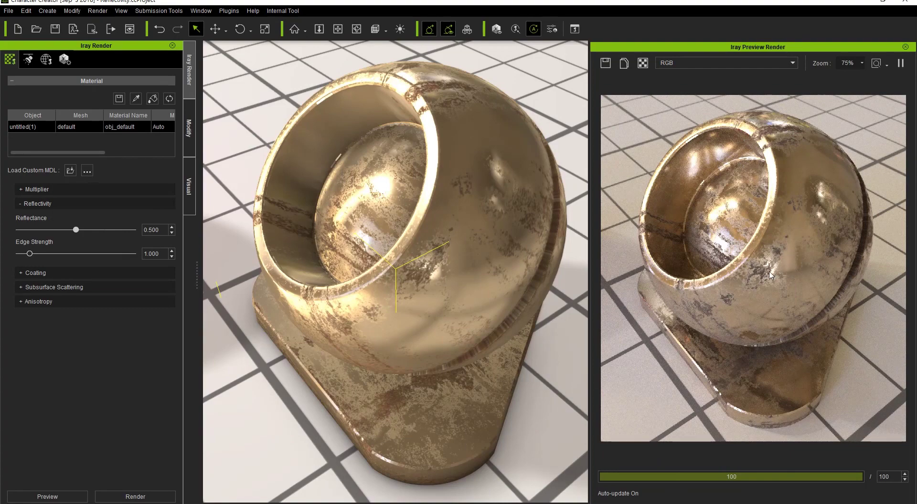
key("ctrl+z")
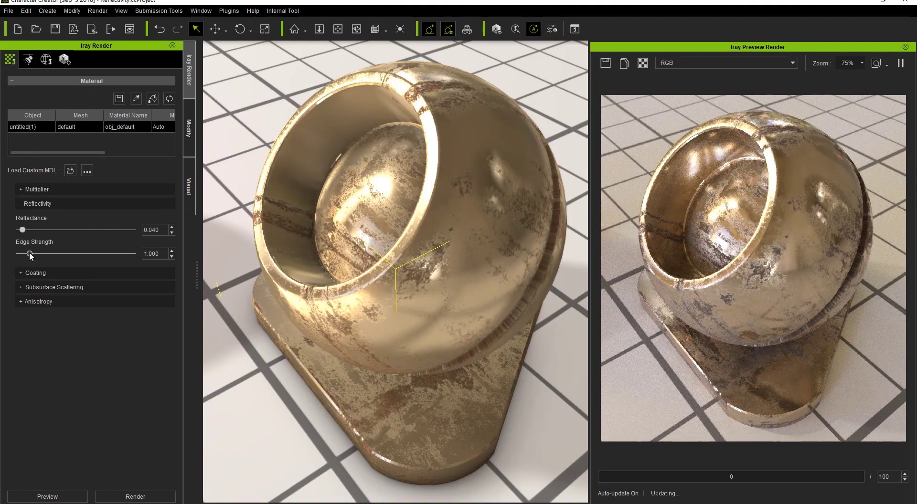
- Raise the bronze ball's reflectivity Edge Strength to the maximum
left_click_drag(30, 254, 142, 249)
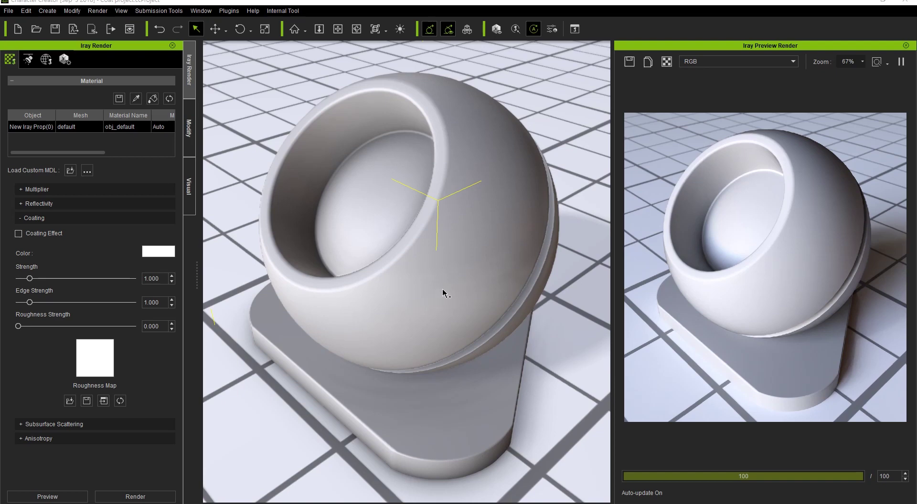
- Enable the Coating Effect on the plain grey ball and set the coating color to an orange-brown around #9e6125
left_click(55, 232)
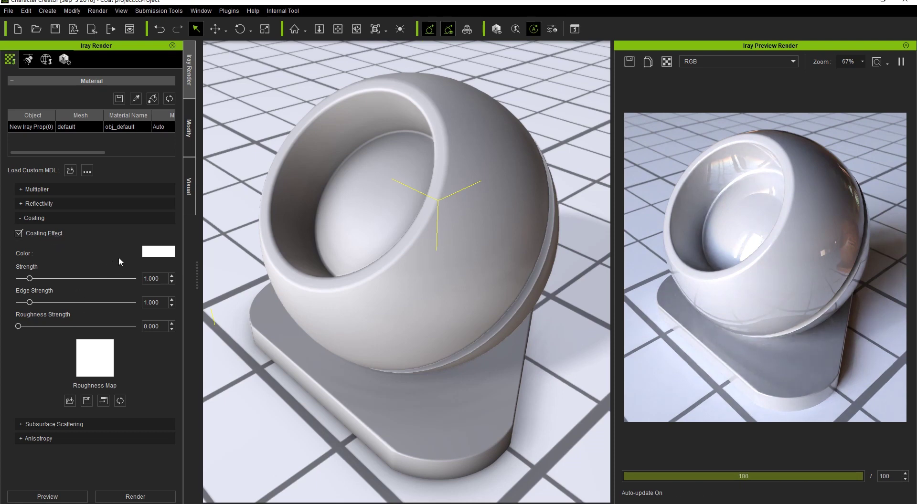
left_click(151, 253)
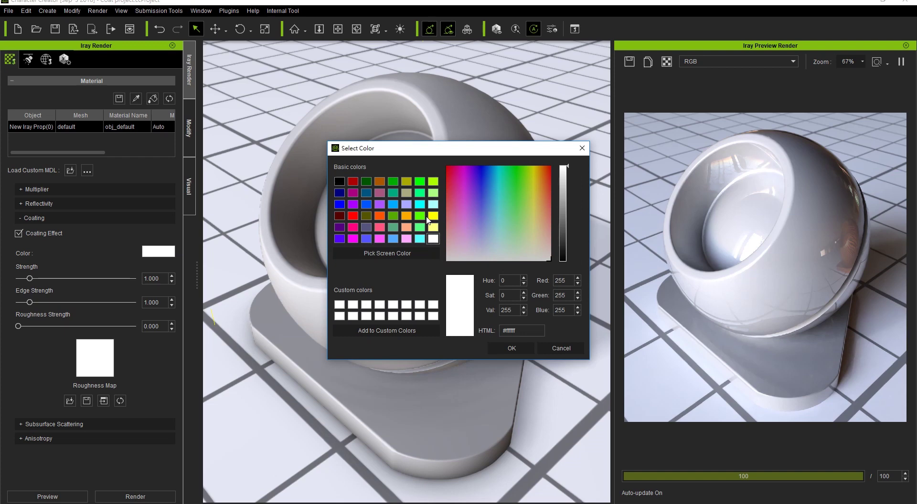
left_click(406, 215)
left_click(561, 196)
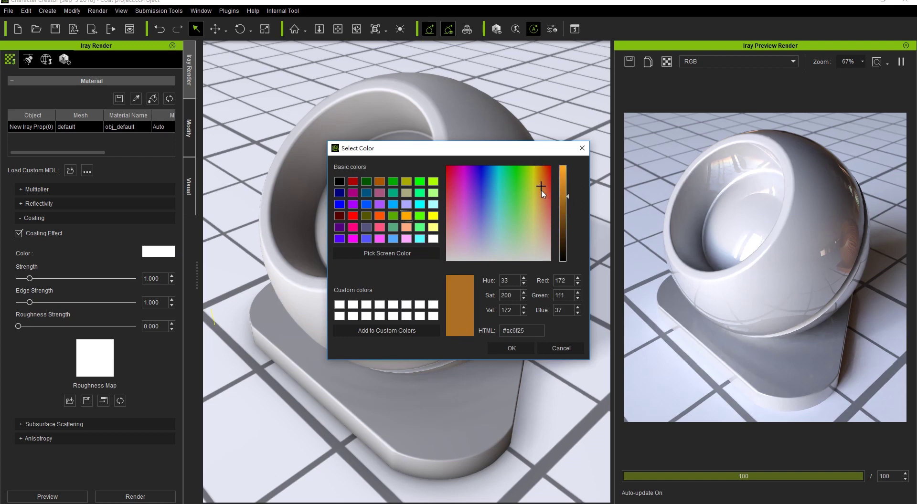
left_click(541, 188)
left_click_drag(565, 196, 566, 201)
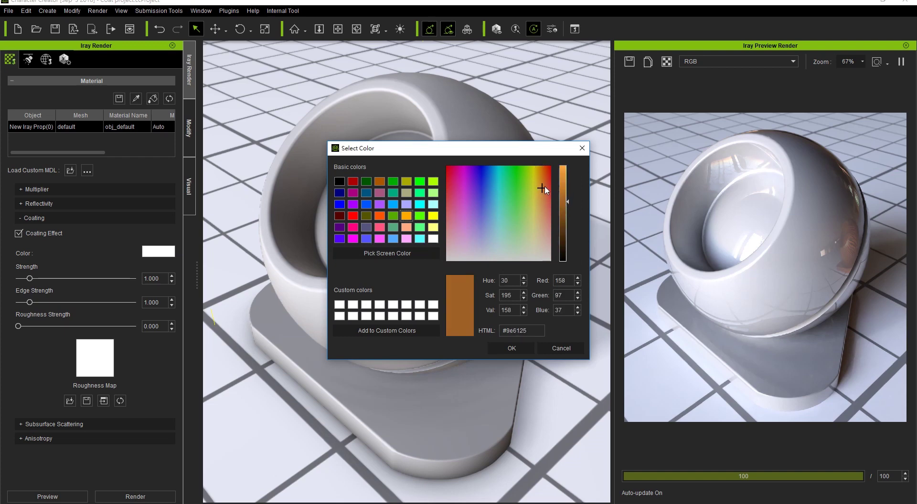
left_click(509, 348)
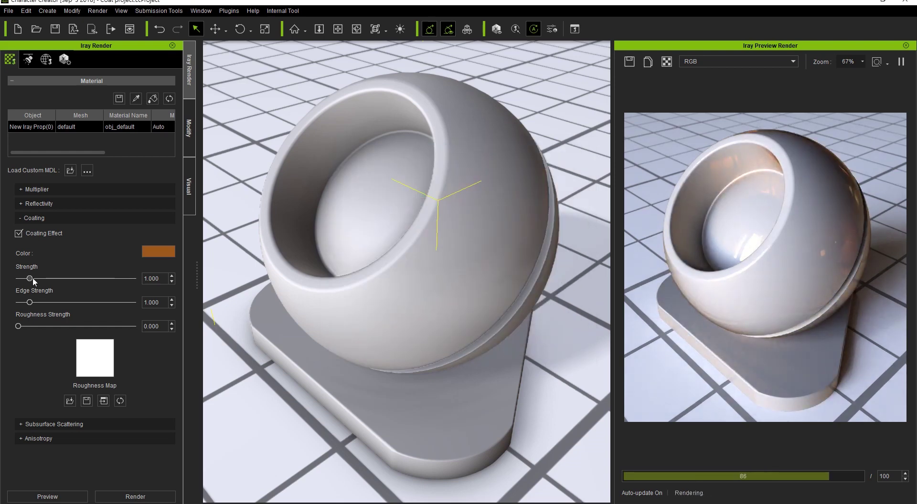
- Set the grey ball's coating Strength to 5 and its Edge Strength to about 4.412
double_click(151, 279)
type("5")
key("Return")
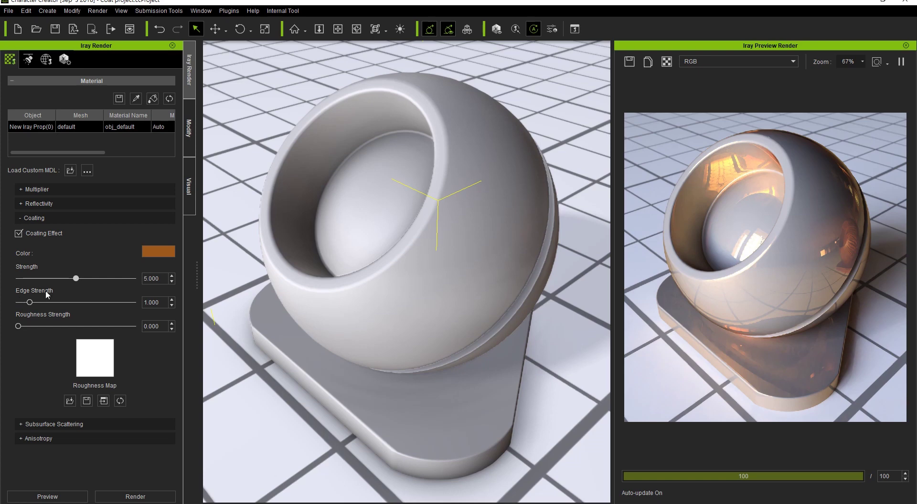
left_click_drag(29, 301, 71, 297)
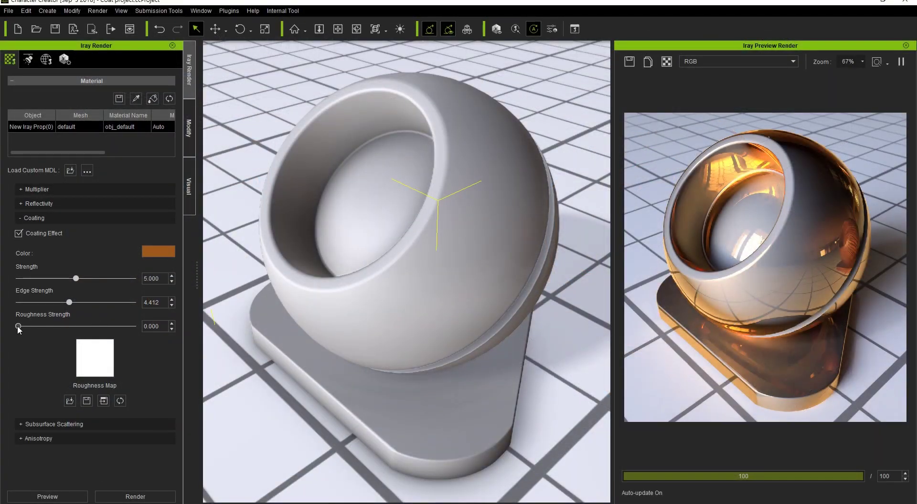
- Raise the coating's Roughness Strength to 1 and load the black-and-white striped texture as its Roughness Map
left_click_drag(25, 326, 53, 326)
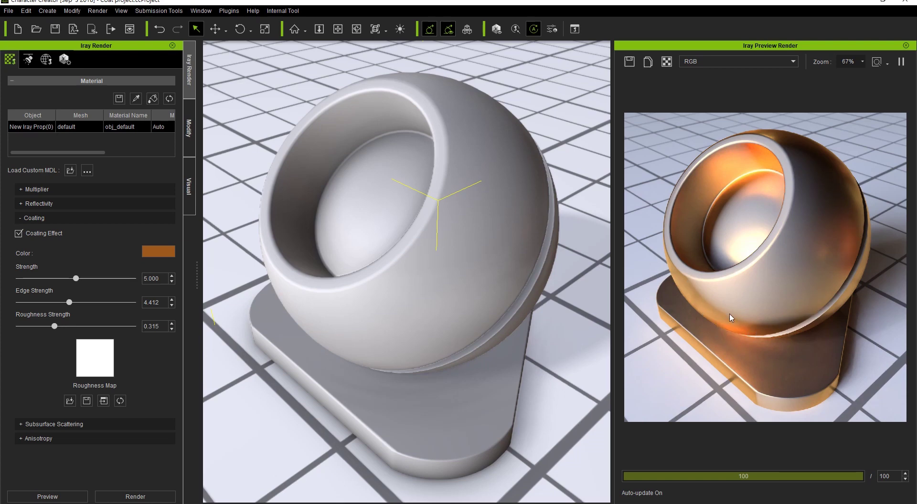
left_click_drag(54, 326, 148, 329)
left_click(111, 356)
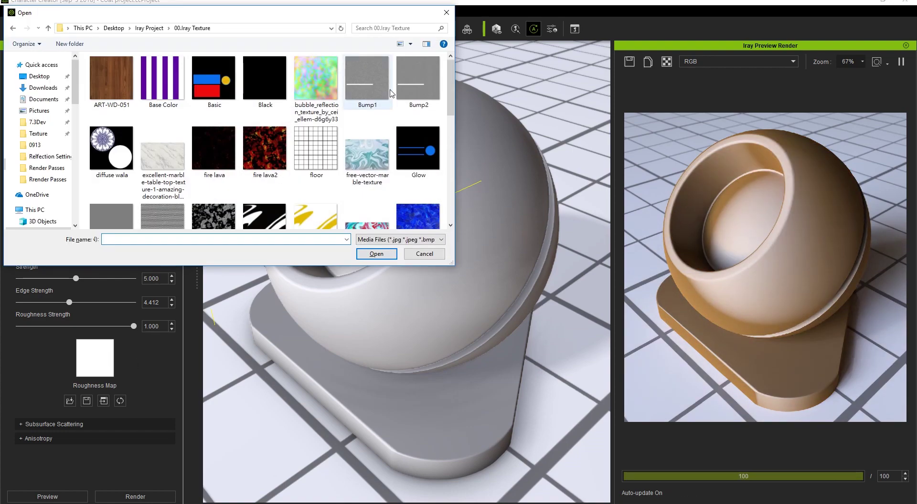
scroll(450, 119, "down", 1)
double_click(421, 148)
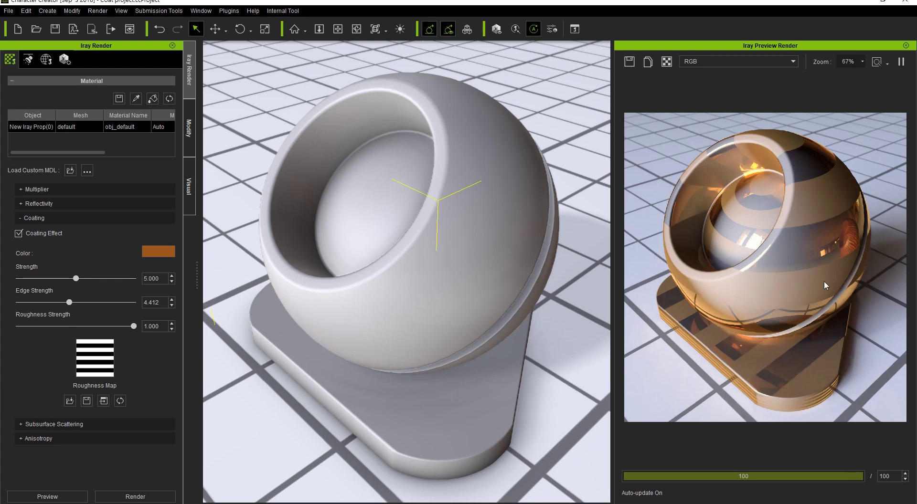
left_click_drag(56, 326, 67, 326)
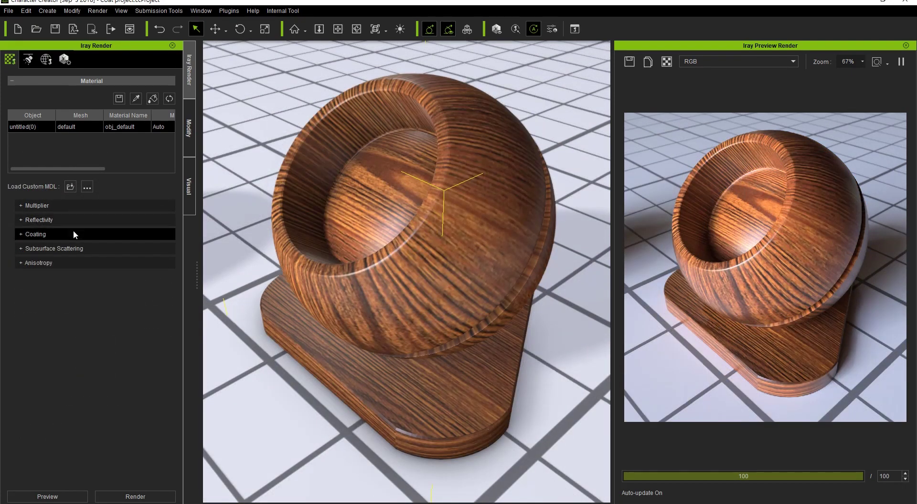
- Enable the Coating Effect on the wooden ball and set its coating Strength to 0.2
left_click(73, 234)
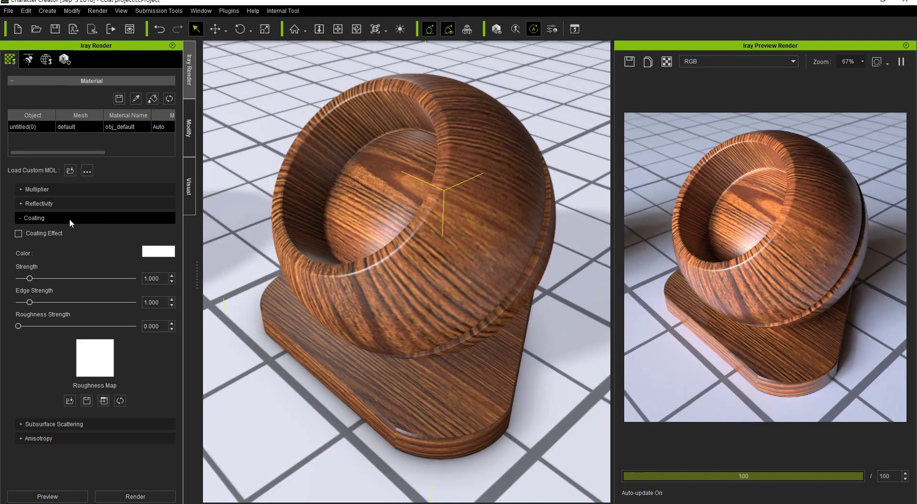
left_click(52, 233)
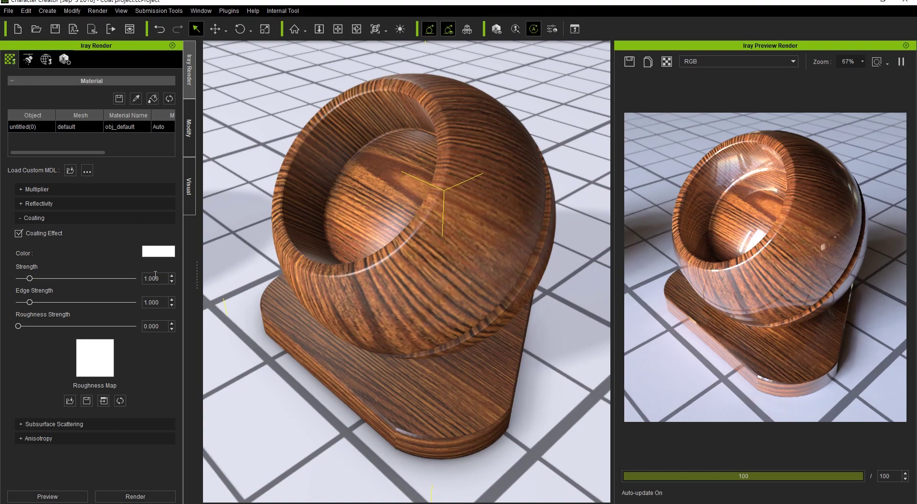
left_click_drag(155, 275, 138, 274)
- Change the wooden ball's coating color from white to a light blue
left_click(161, 256)
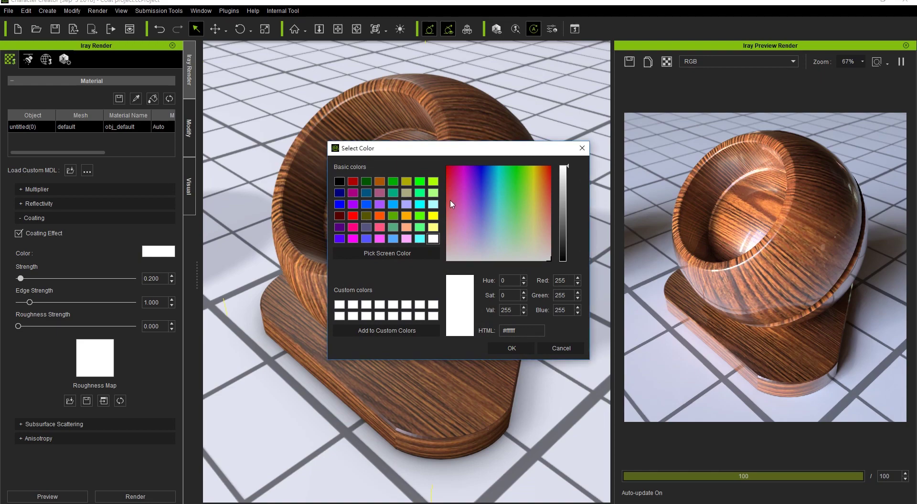
left_click(493, 227)
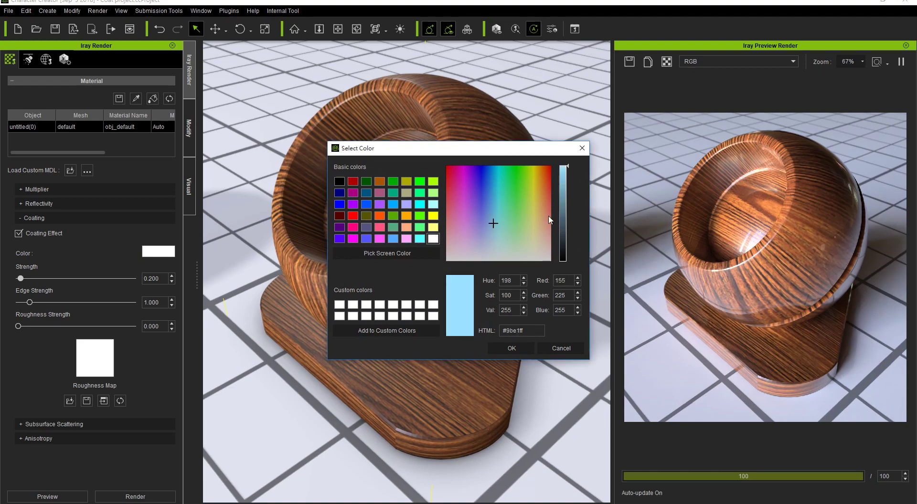
left_click(564, 201)
left_click(497, 230)
left_click(512, 348)
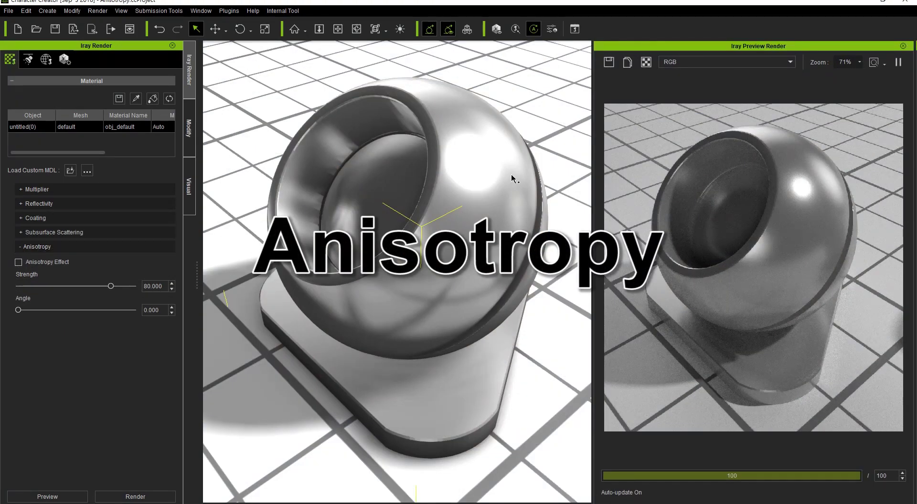
- Enable the Anisotropy Effect on the smooth metallic grey ball
left_click(55, 263)
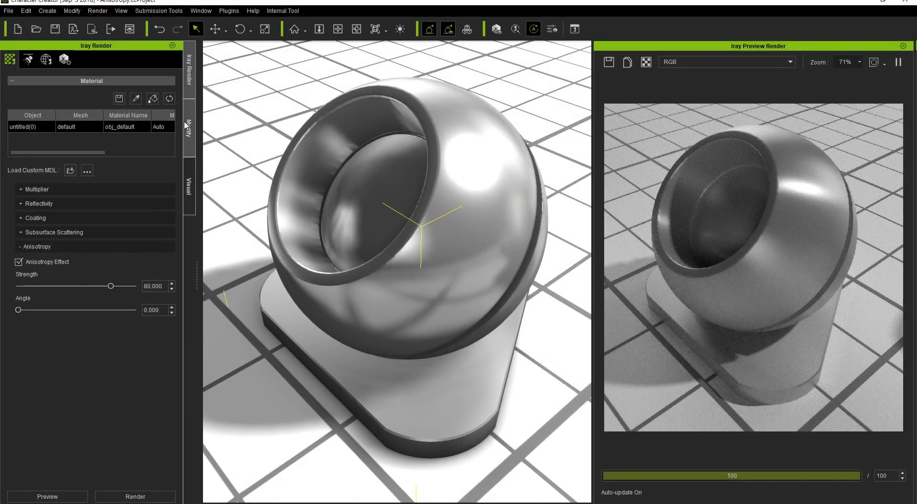
- Lower the Brightness of the metallic grey ball's Roughness texture to -32 with the color adjustment
left_click(189, 125)
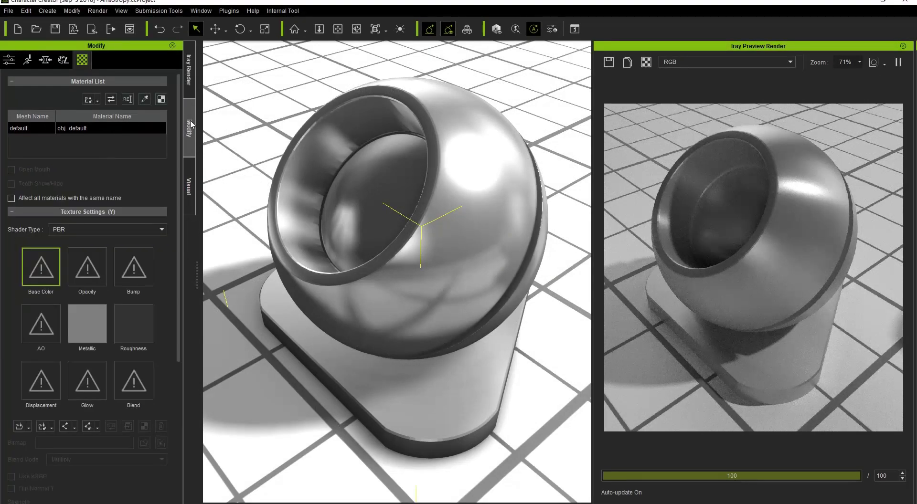
left_click(145, 324)
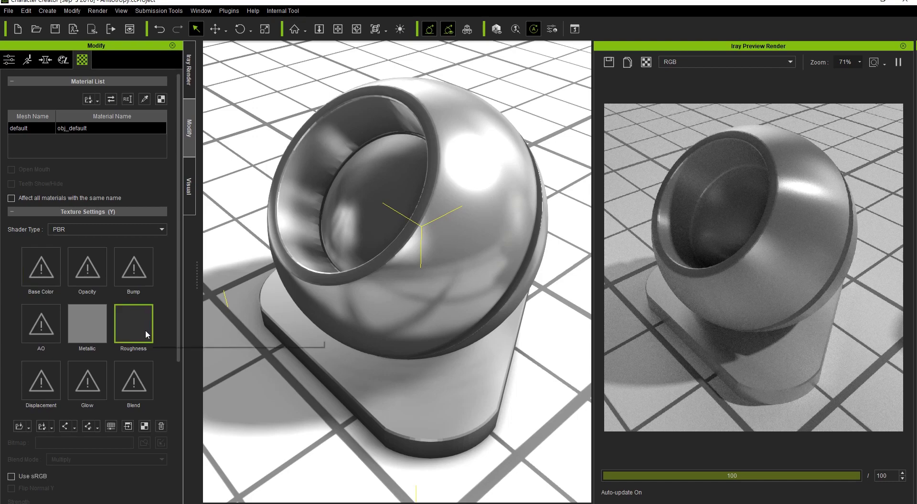
left_click(128, 426)
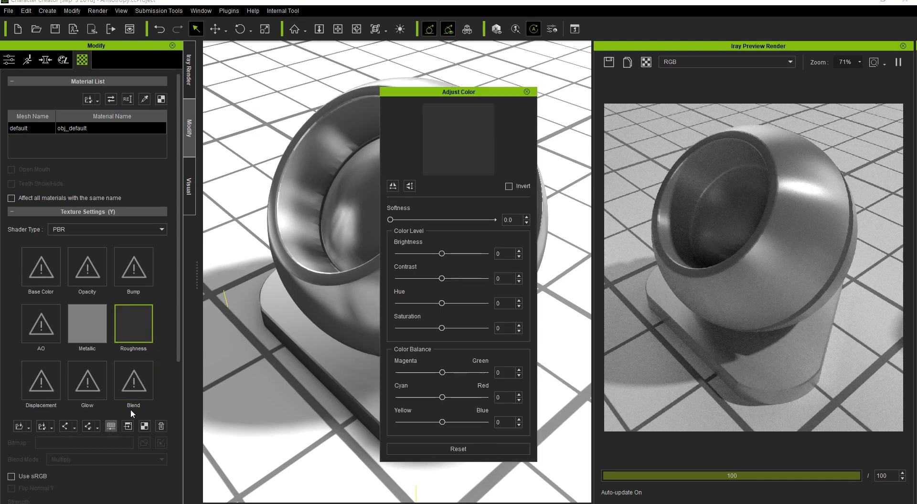
left_click_drag(455, 93, 173, 100)
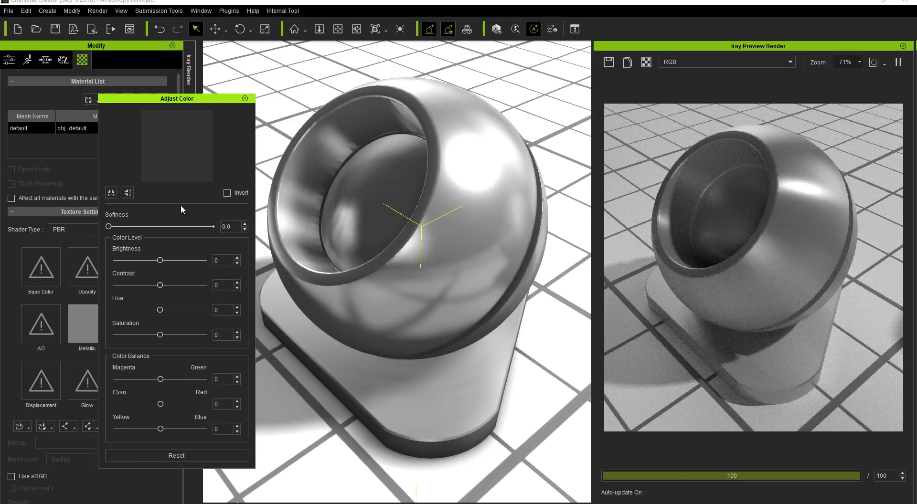
left_click_drag(161, 261, 146, 260)
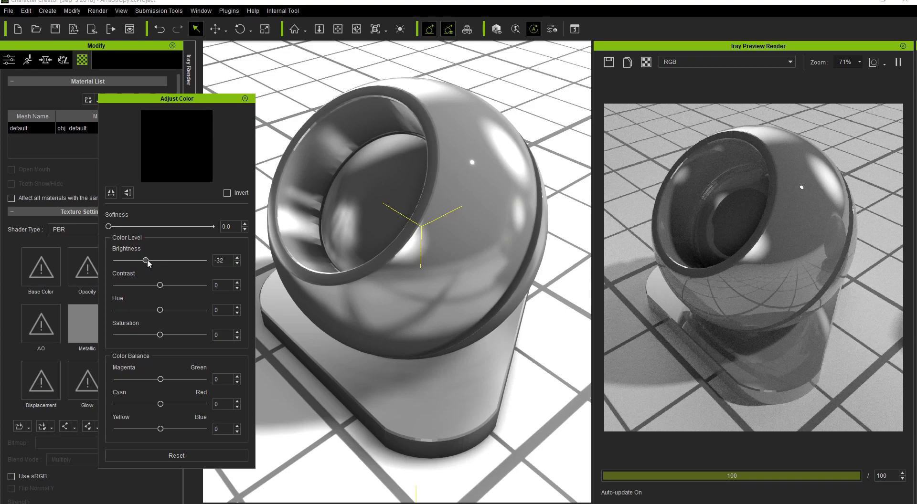
left_click(244, 98)
left_click(190, 140)
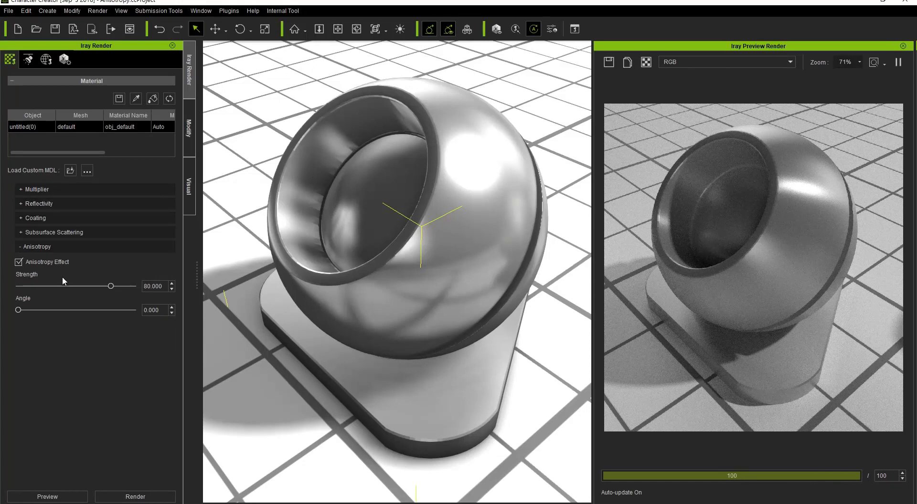
- Set the metallic grey ball's anisotropy Strength to 20
double_click(146, 286)
type("20")
key("Return")
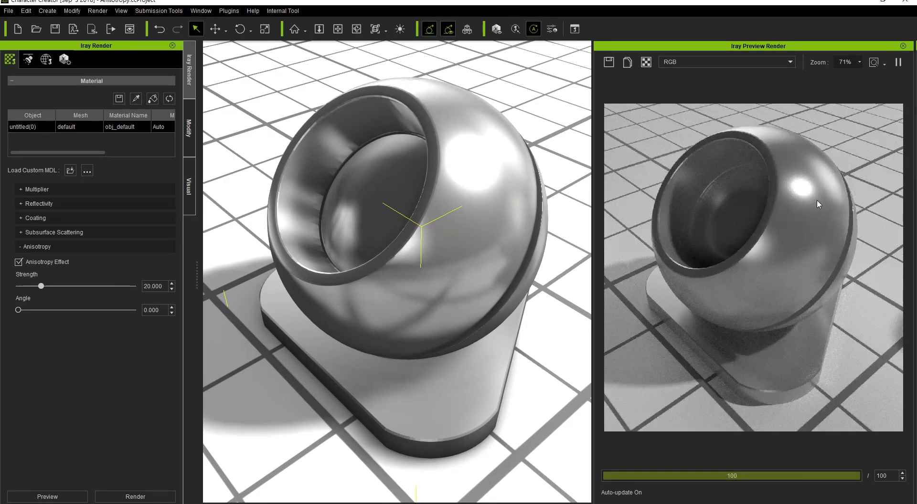
- Raise the metallic grey ball's anisotropy Strength to 90 and set its Angle to 90
left_click_drag(163, 286, 123, 287)
left_click(123, 287)
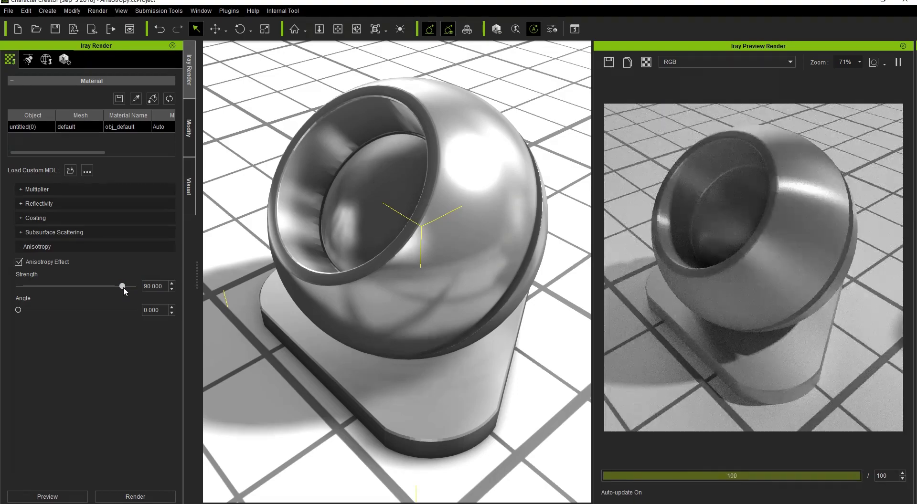
left_click_drag(165, 311, 135, 313)
type("90")
key("Return")
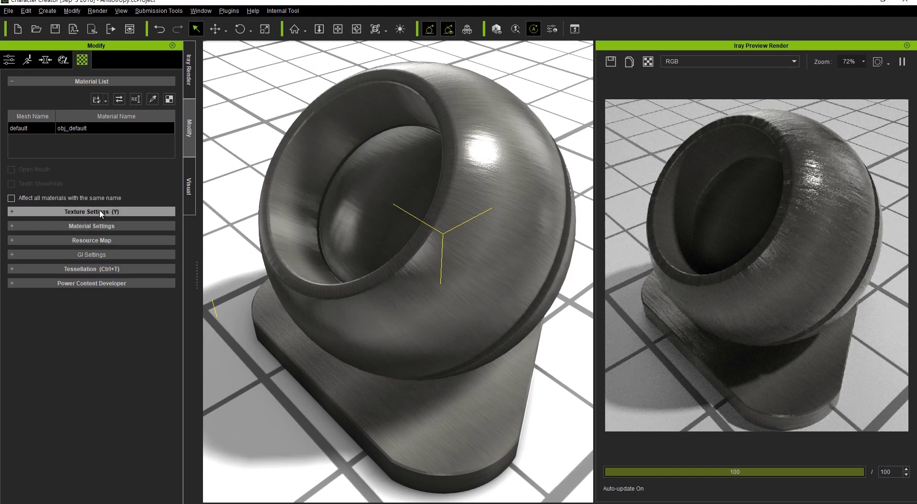
- Set the brushed metal ball's Normal Bump Map Multiplier to about 0.252 and its BaseColor Map Multiplier to about 1.303
left_click(113, 208)
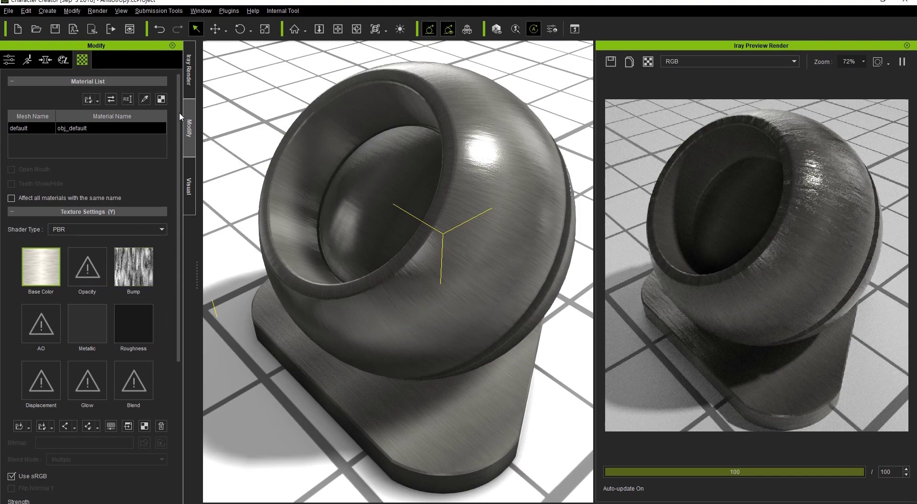
left_click(190, 90)
left_click(58, 209)
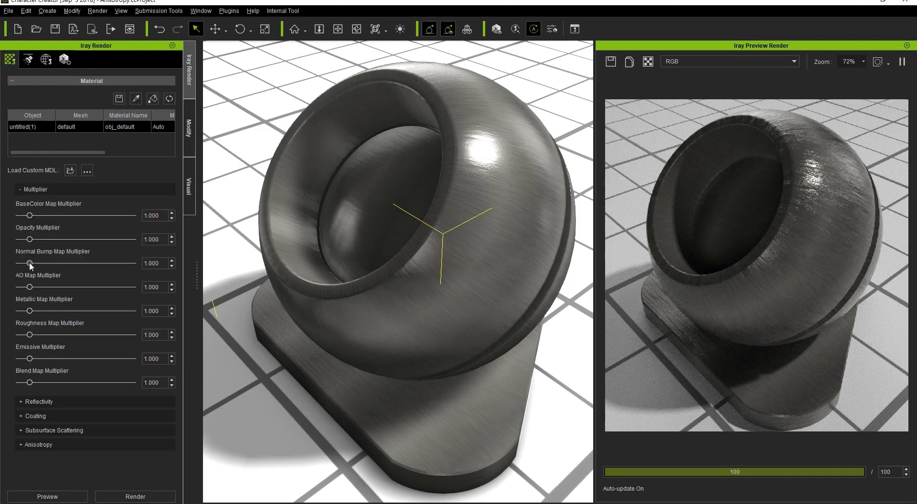
left_click_drag(29, 263, 22, 263)
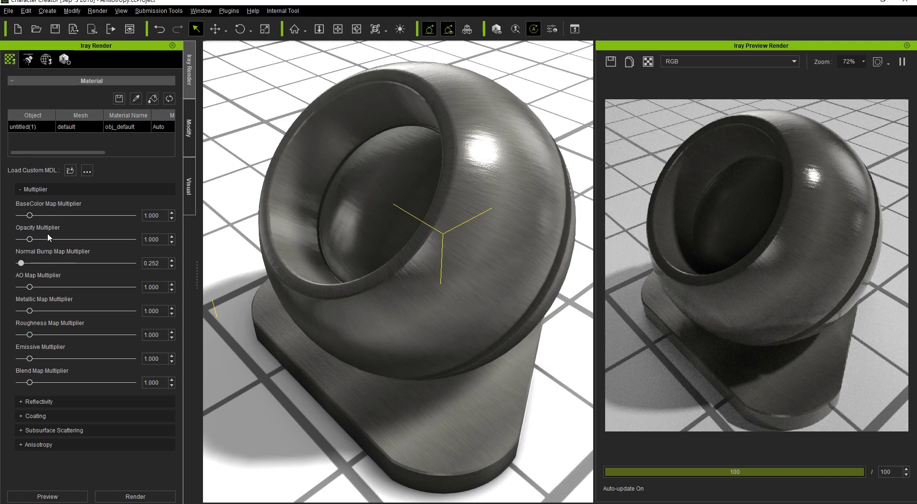
left_click_drag(30, 215, 34, 216)
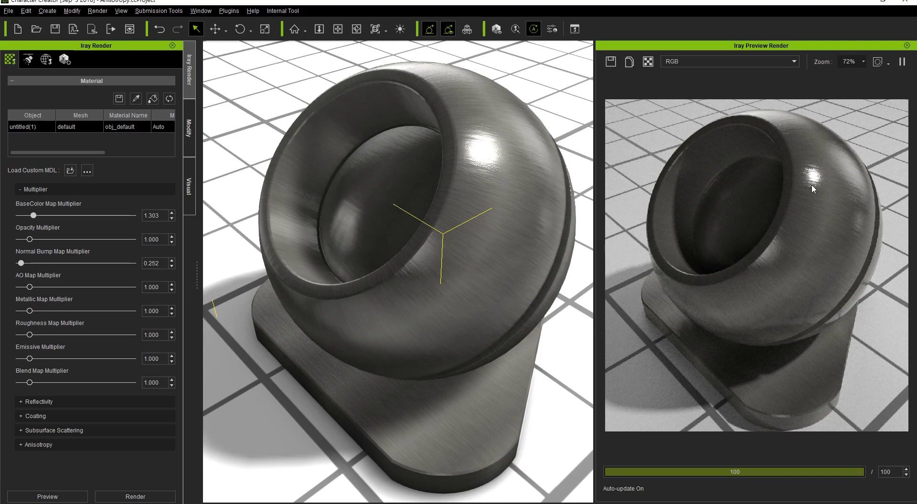
- Enable the Anisotropy Effect on the brushed metal ball and raise its Roughness Map Multiplier to about 1.312
left_click(62, 446)
scroll(65, 443, "down", 2)
left_click(41, 417)
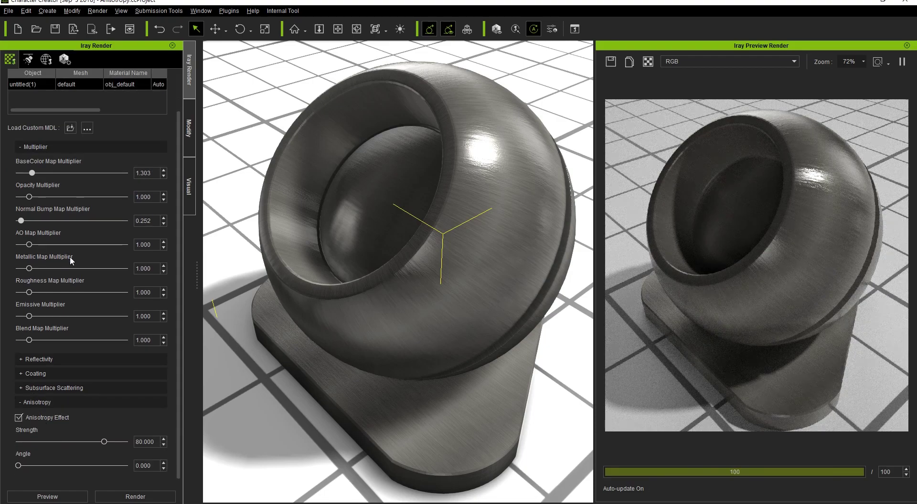
left_click_drag(29, 292, 33, 291)
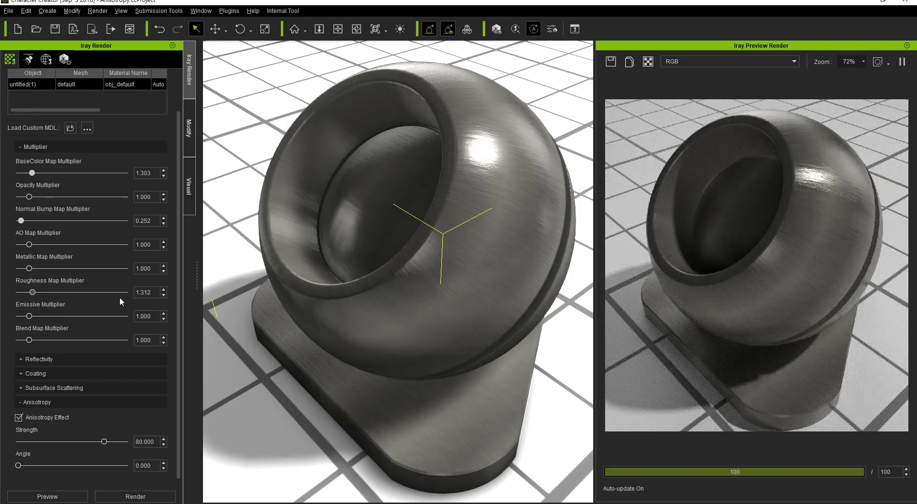
- Raise the brushed metal ball's Reflectance to about 0.145 and set its Normal Bump Map Multiplier to 0.1
left_click(47, 359)
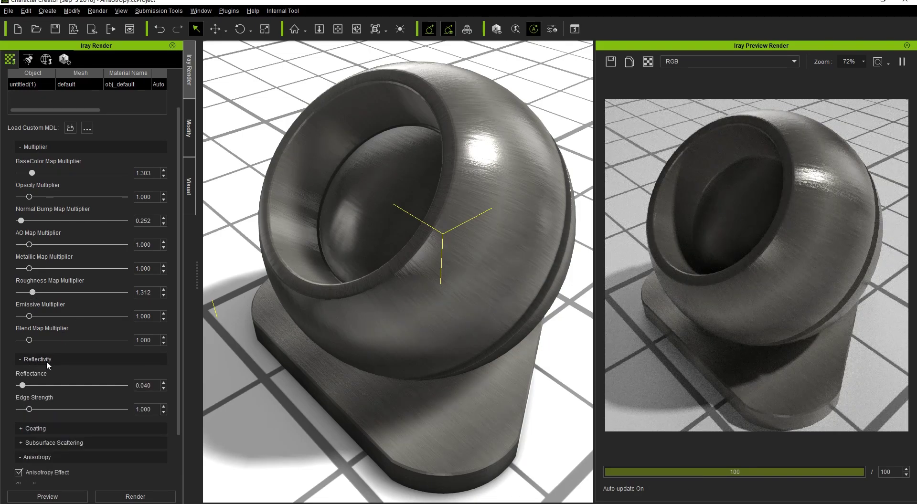
left_click_drag(24, 383, 35, 383)
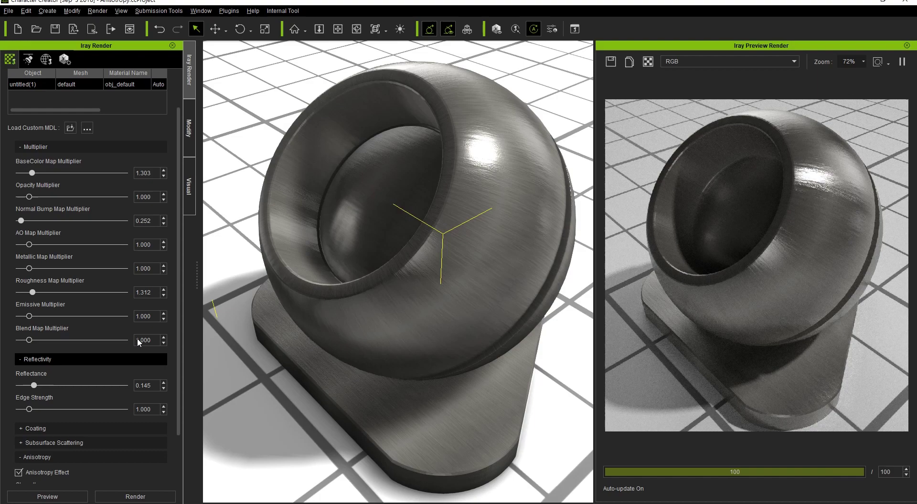
double_click(144, 221)
type("0.1")
key("Return")
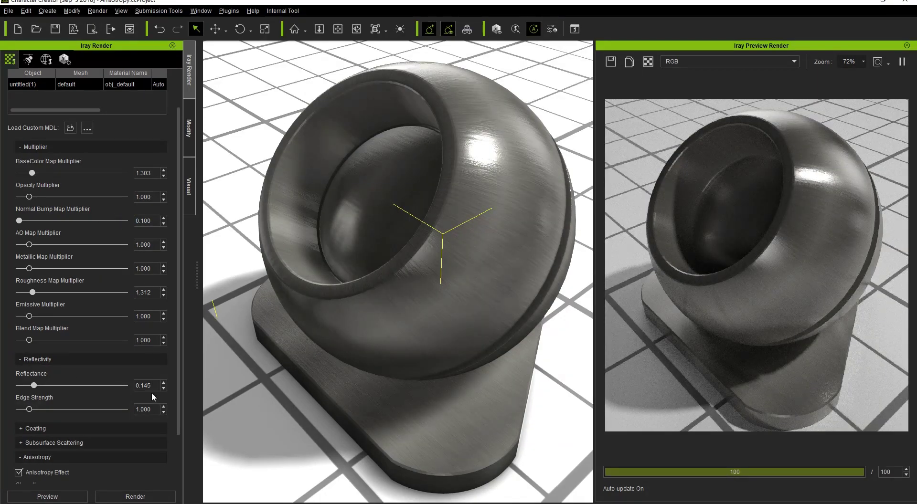
- Set the brushed metal ball's anisotropy Strength to 90
scroll(154, 397, "down", 2)
double_click(143, 441)
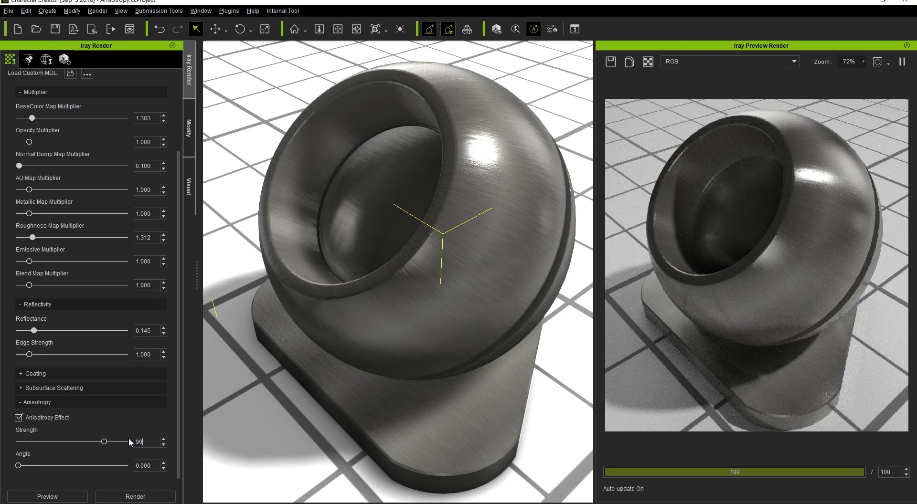
type("90")
key("Return")
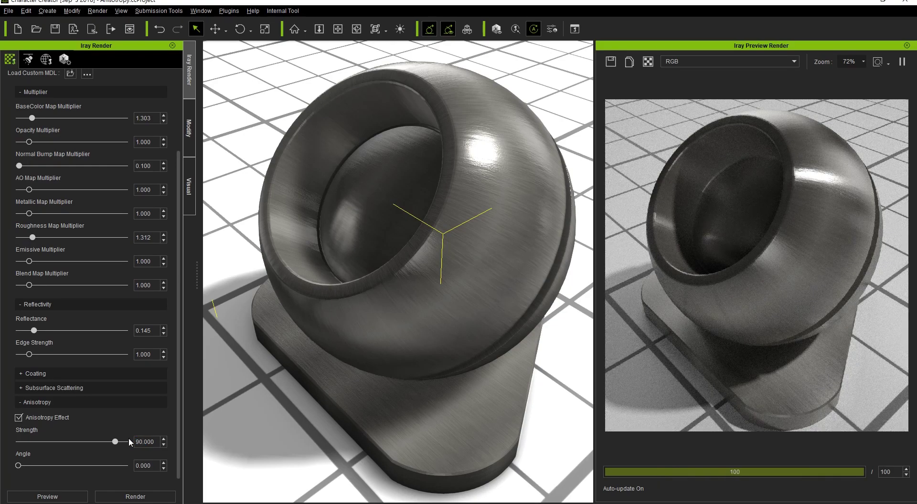